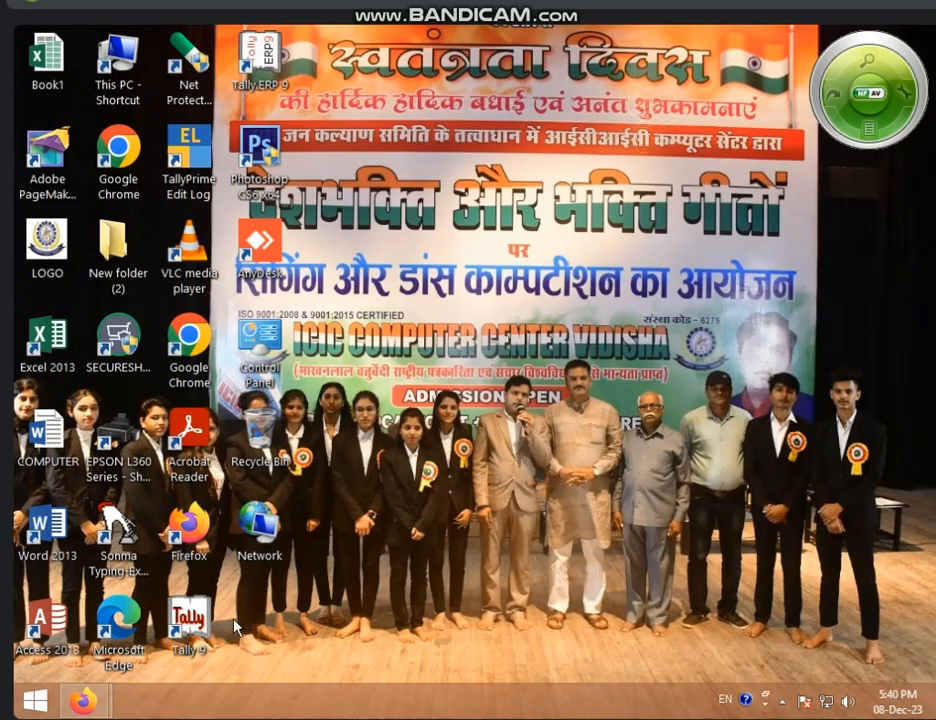
Start Tally 9, shut the loaded company and open the company MAHADEV 7/12/2023 instead.
double_click(187, 628)
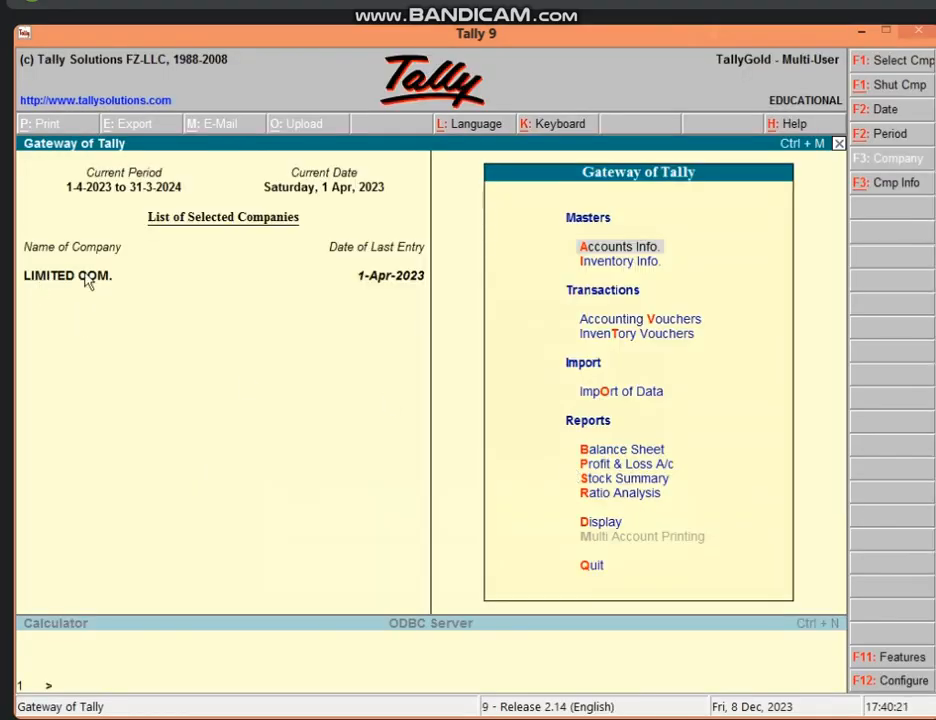
key("alt+F1")
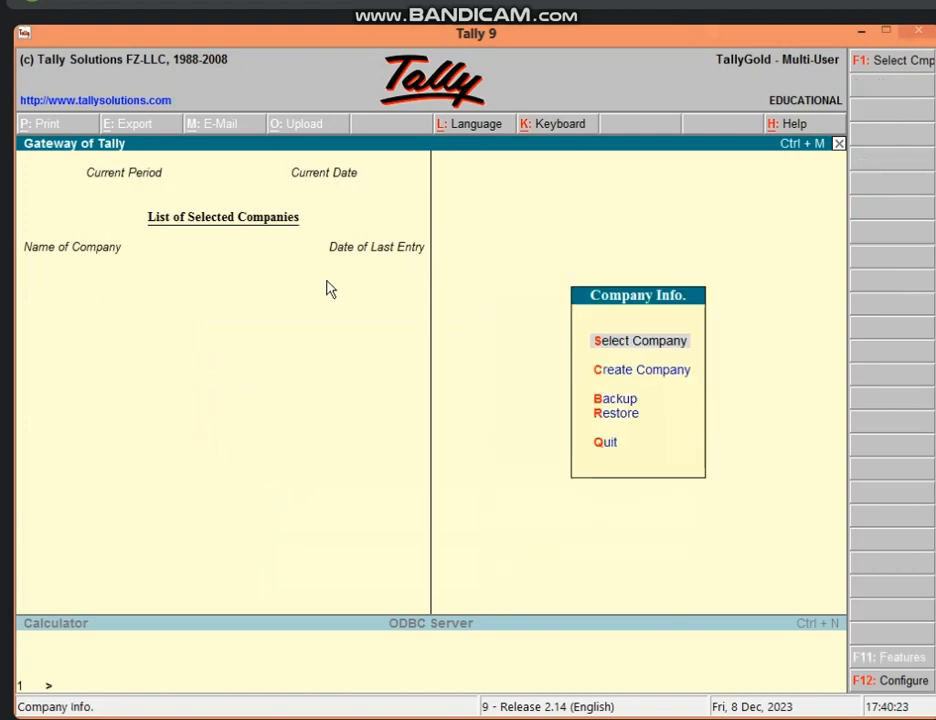
key("Return")
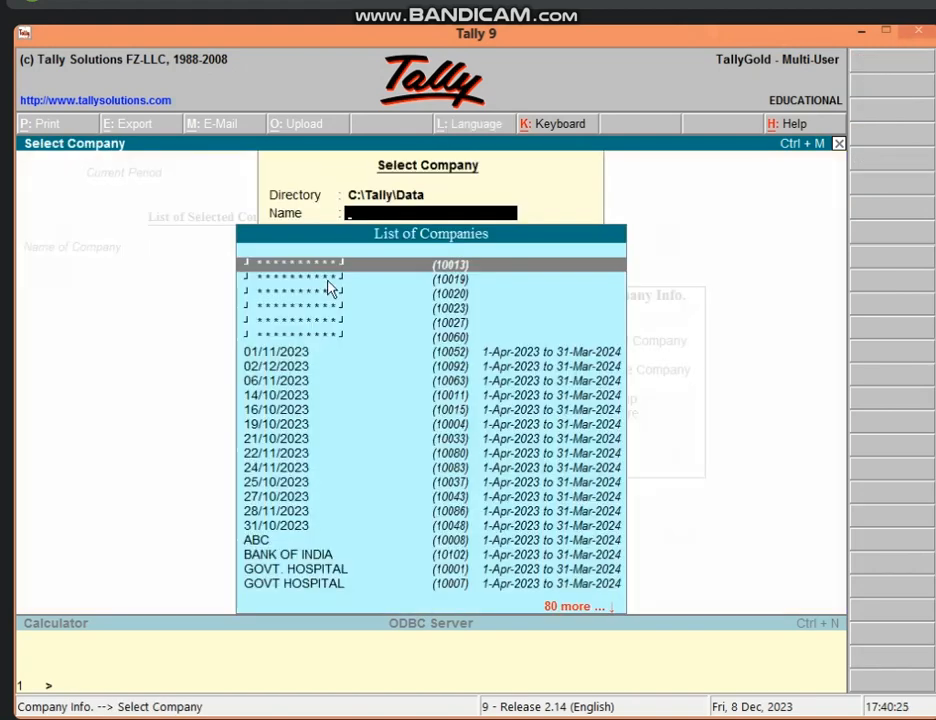
type("M")
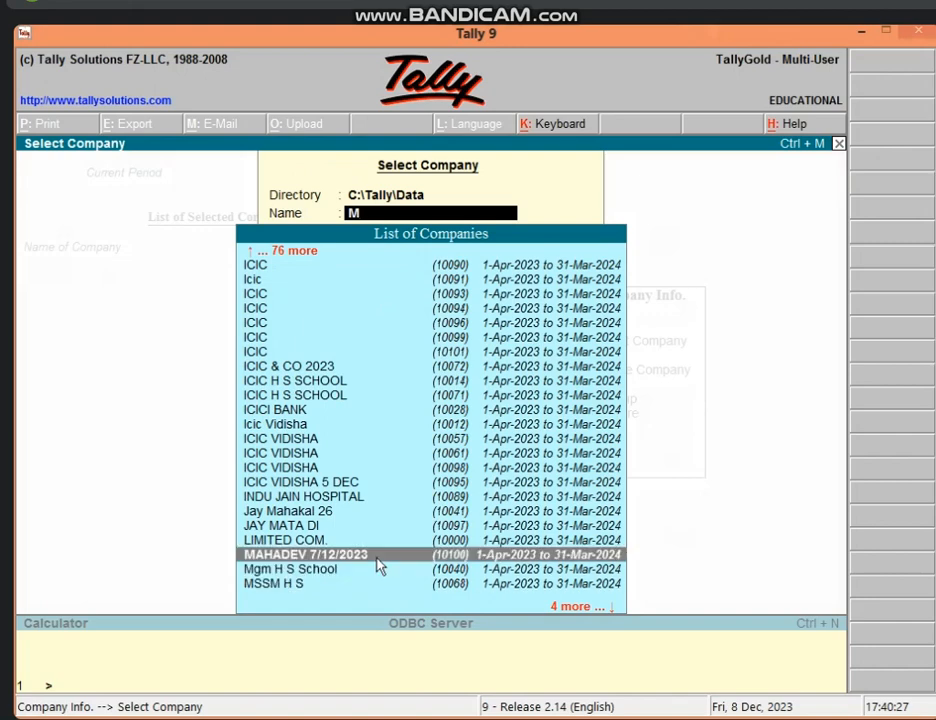
key("Return")
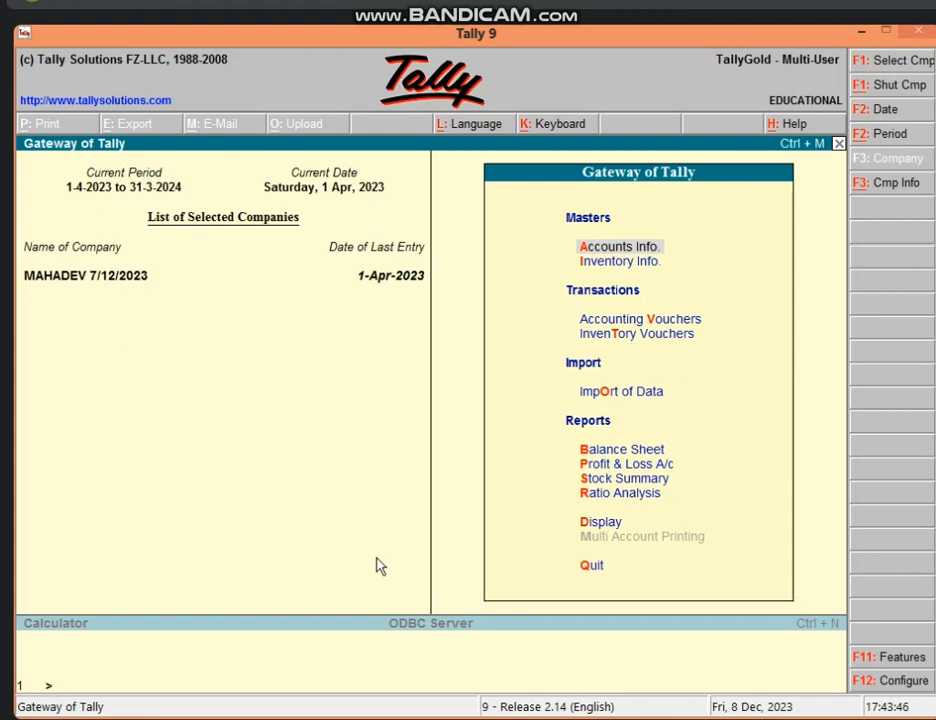
Begin creating a single ledger under the accounts masters and name it ACCRUED RENT A/C.
key("Return")
key("l")
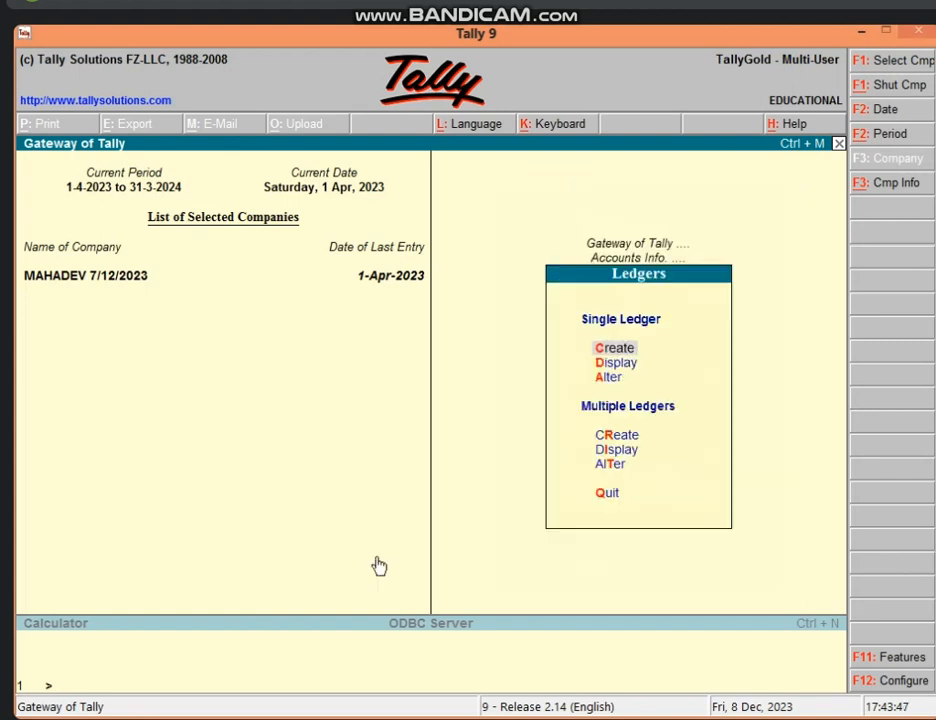
key("Return")
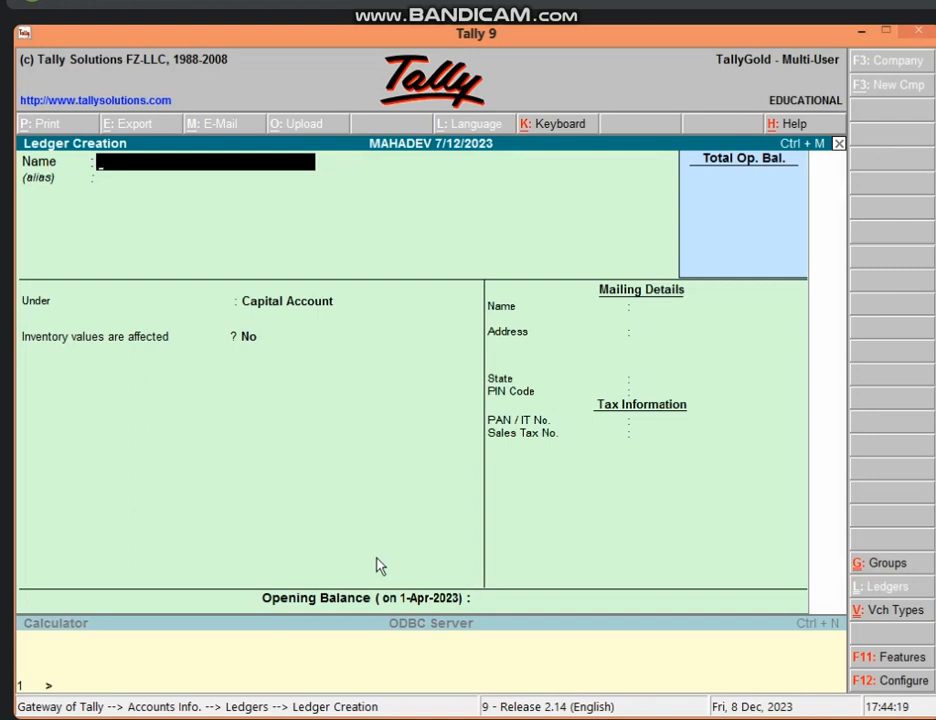
type("ACCRU")
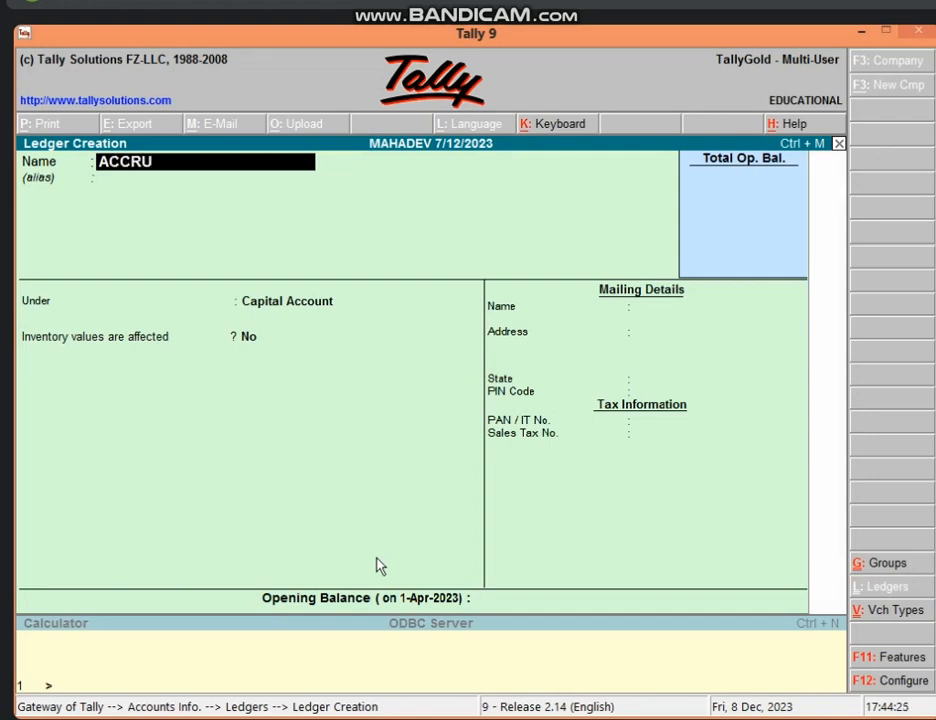
type("ED RENT A/C")
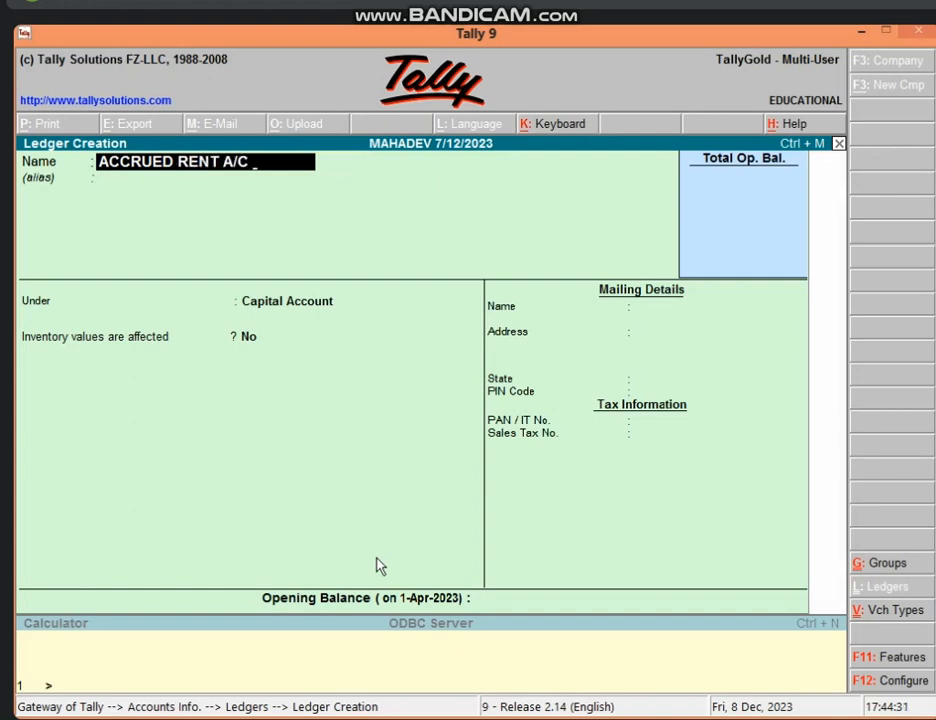
key("Return")
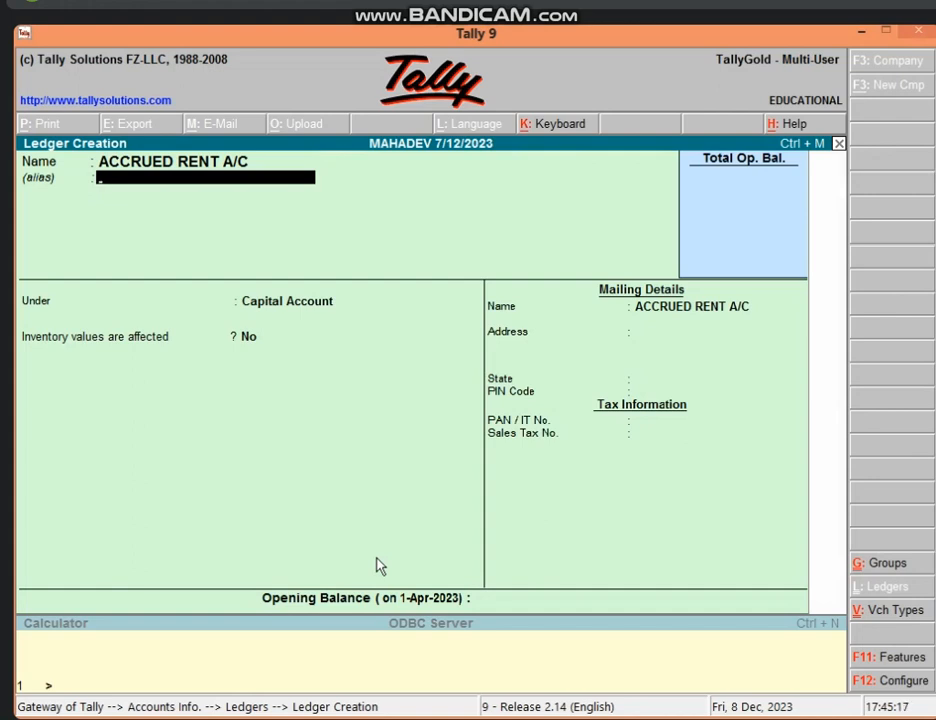
Put the ACCRUED RENT A/C ledger under Current Assets with no alias, save it and return to the Gateway of Tally.
key("Return")
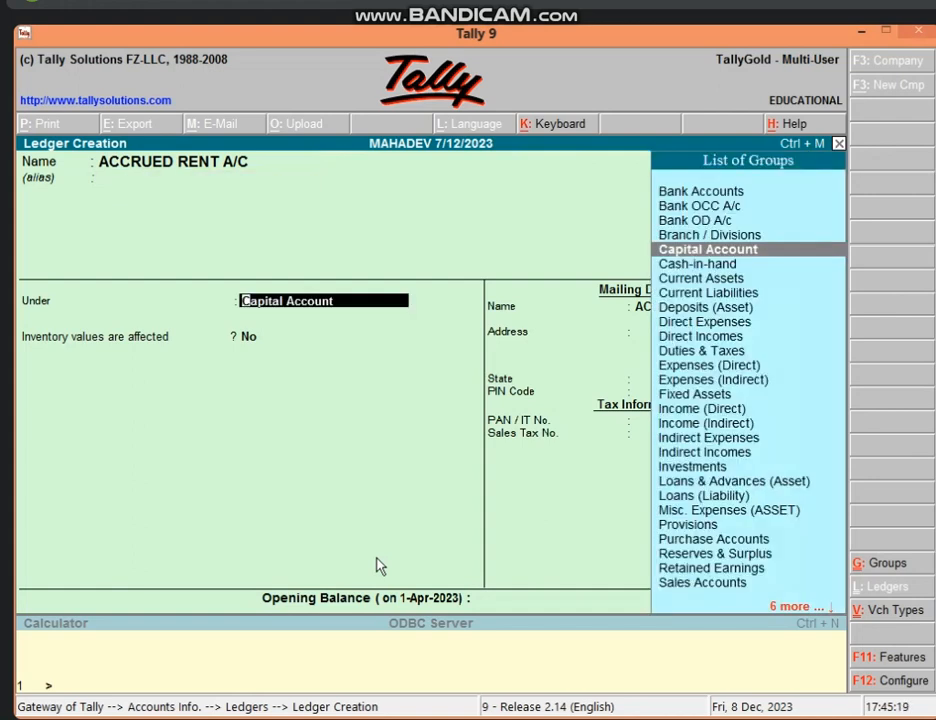
type("C")
key("Down")
key("Down")
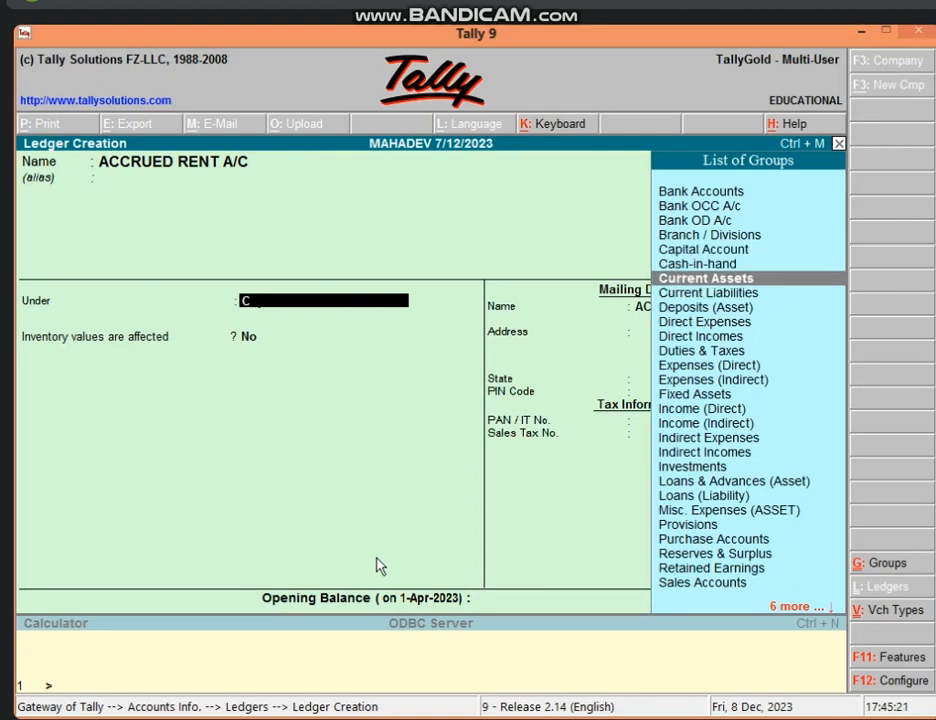
key("Return")
key("Return")
key("Return")
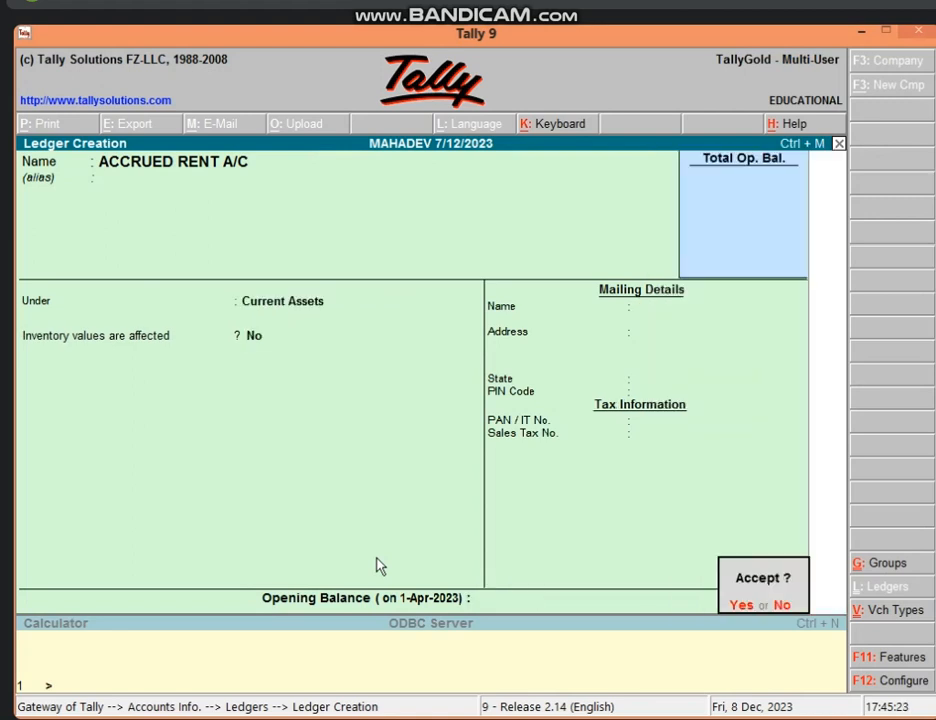
key("Return")
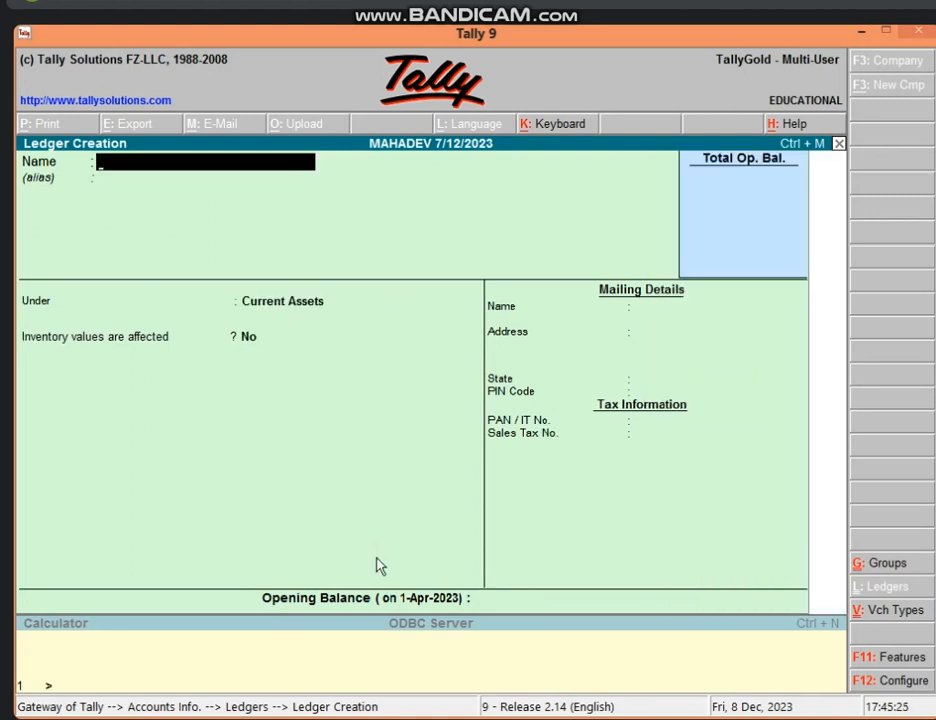
key("Escape")
key("Return")
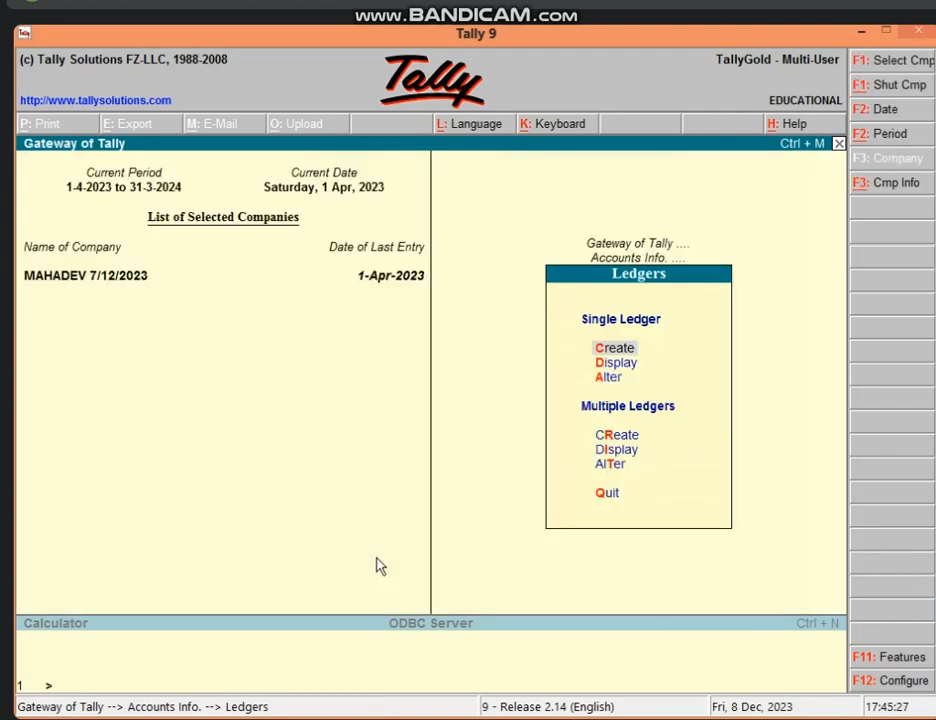
key("Escape")
key("Escape")
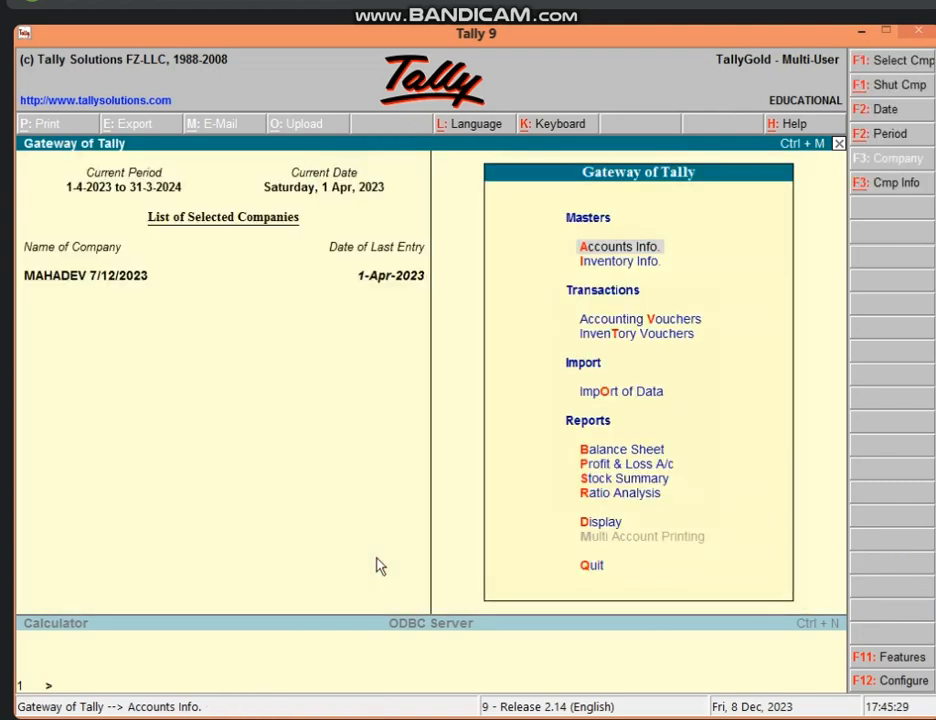
Start a journal voucher and debit ACCRUED RENT A/C with 10,000.
key("v")
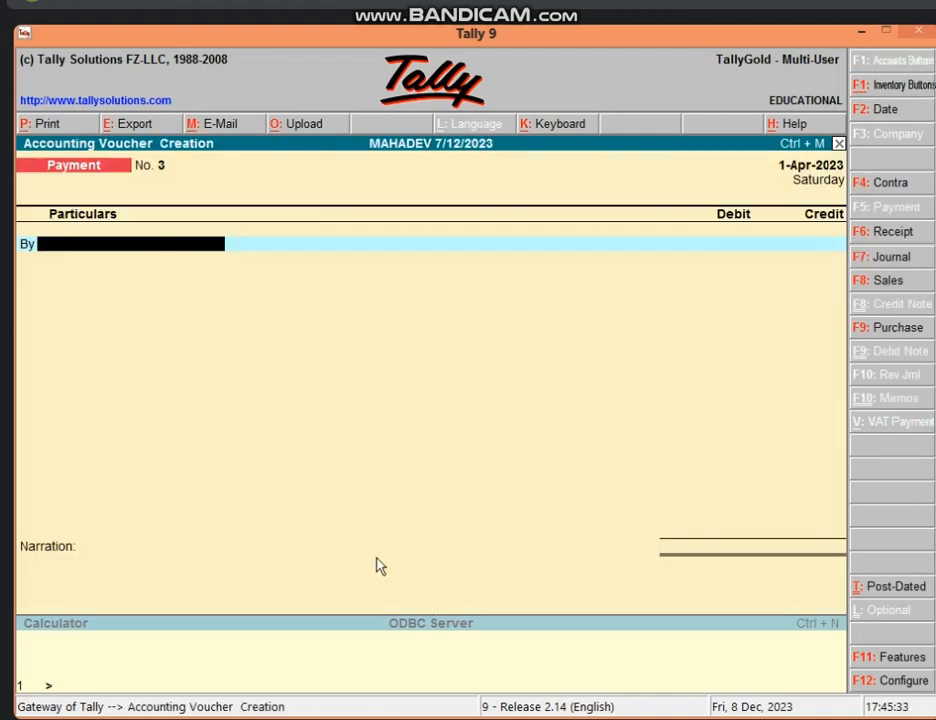
left_click(880, 257)
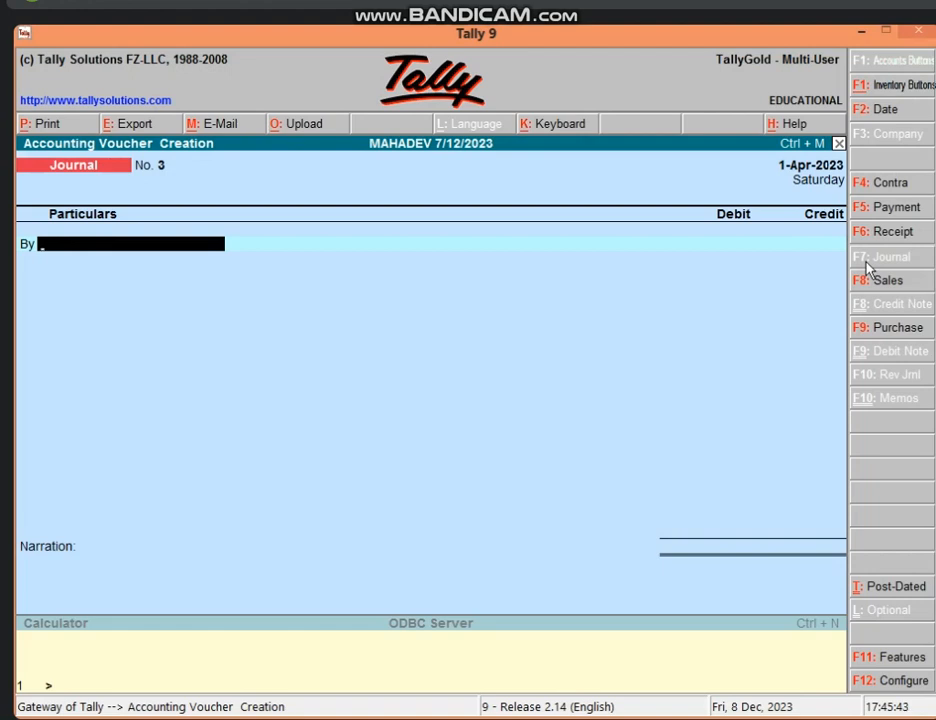
type("A")
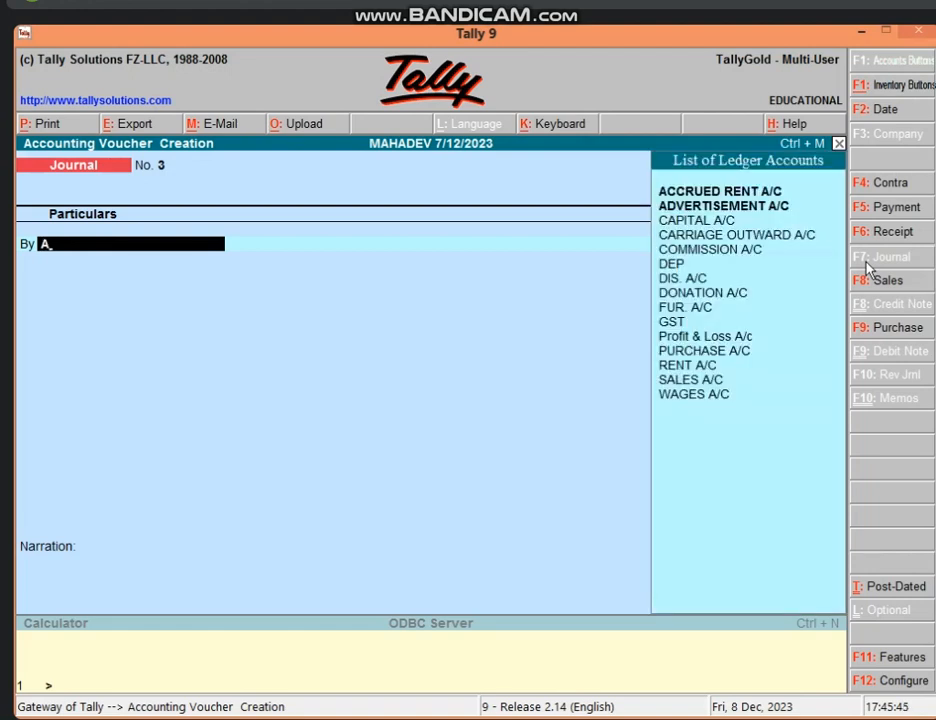
key("Down")
key("Down")
key("Up")
key("Return")
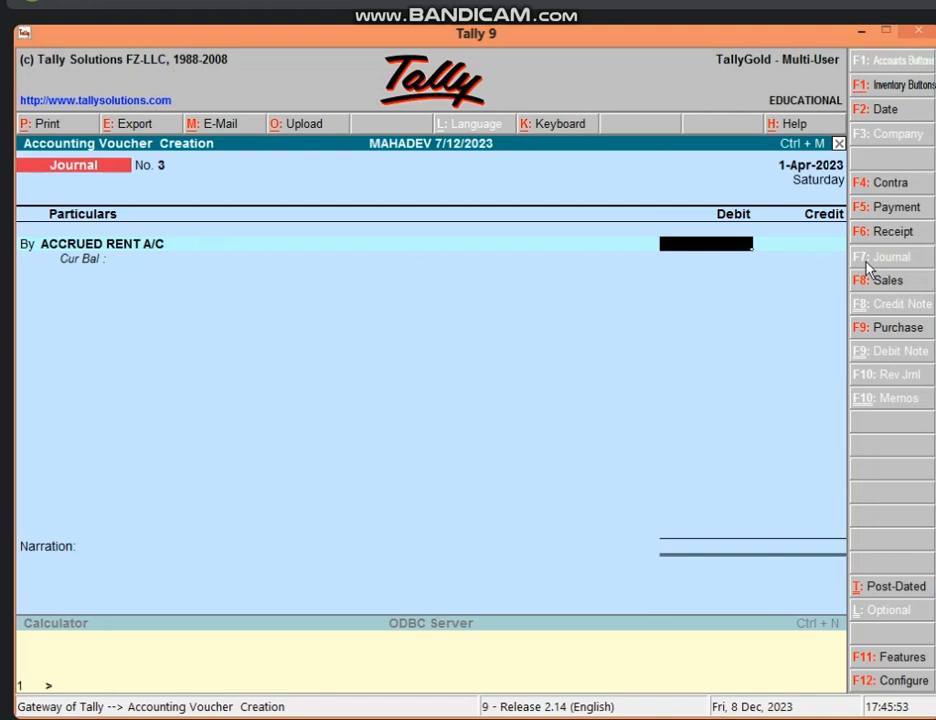
type("10000")
key("Return")
key("Return")
Credit RENT A/C with 10,000 in the journal voucher.
type("R")
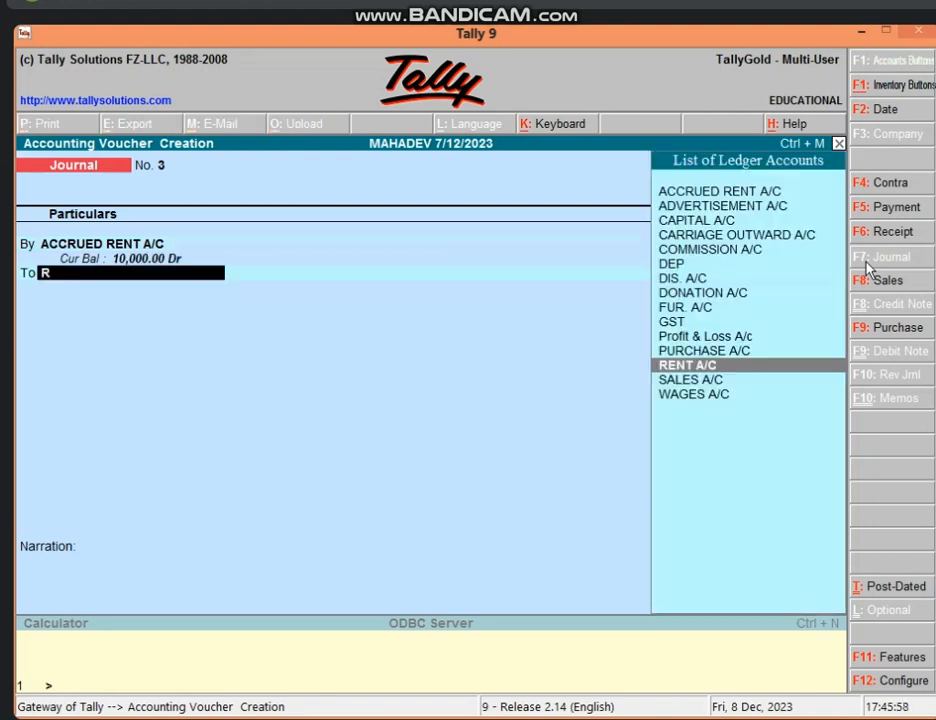
key("Return")
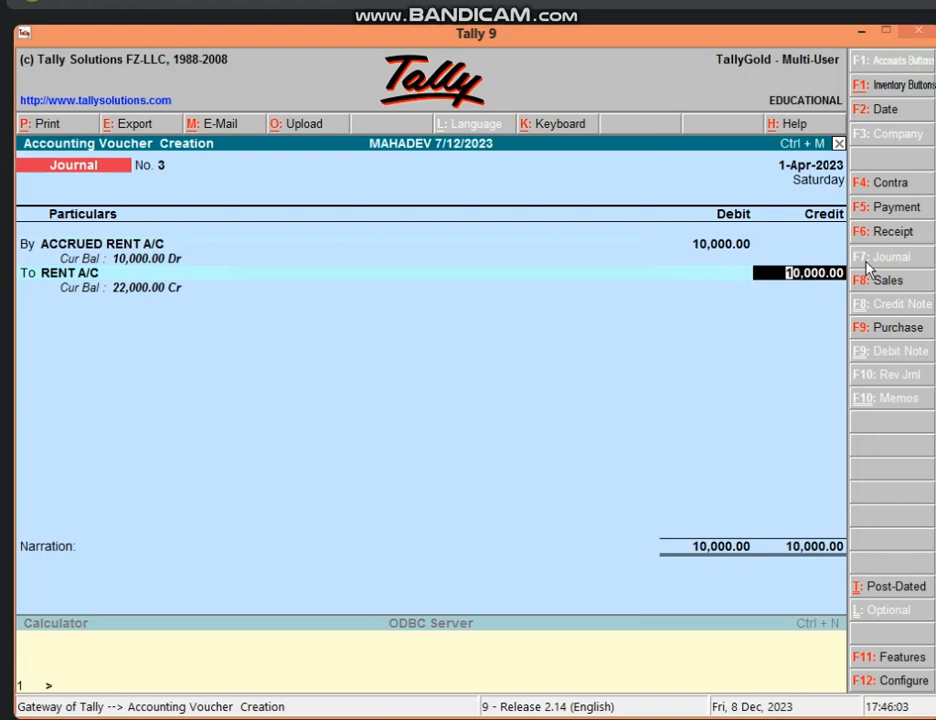
key("Return")
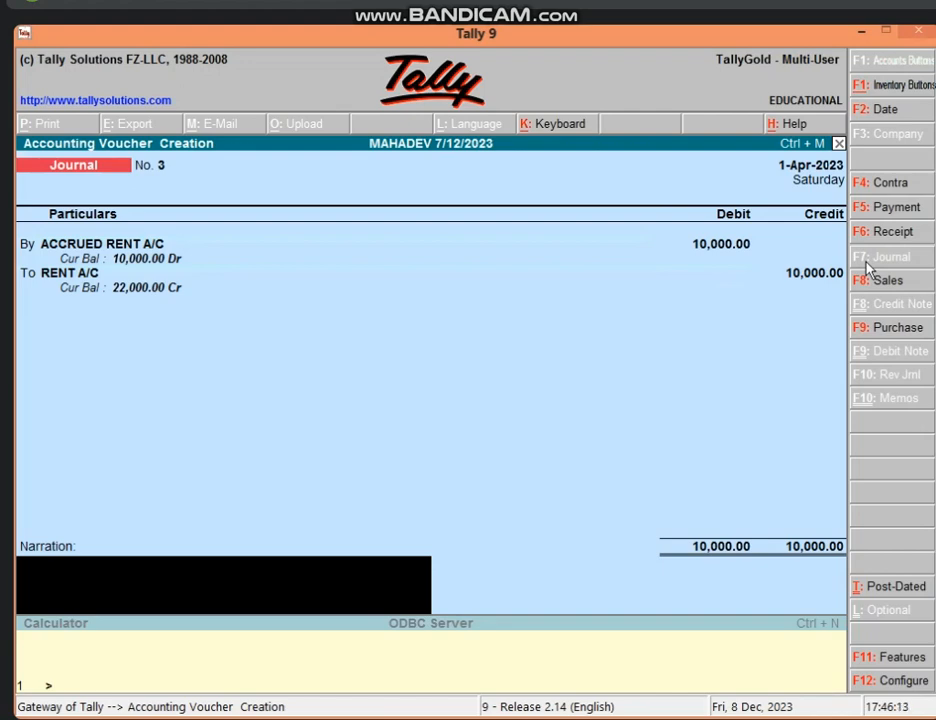
Add the narration "BEING RENT YET NOT REC." and save the journal voucher.
type("BEING RENT")
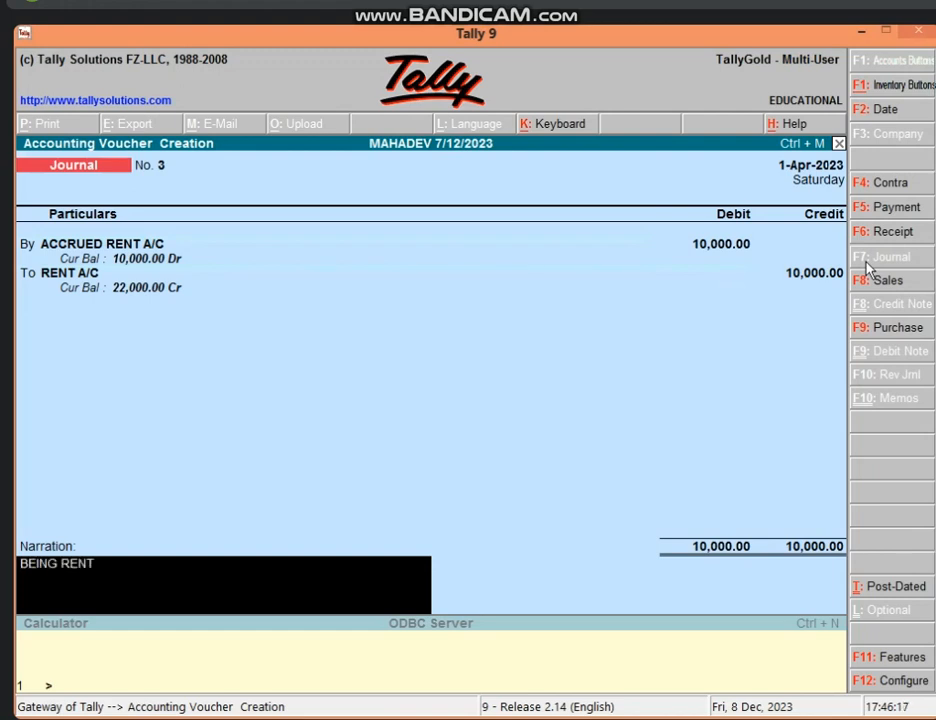
type("T NOT RE")
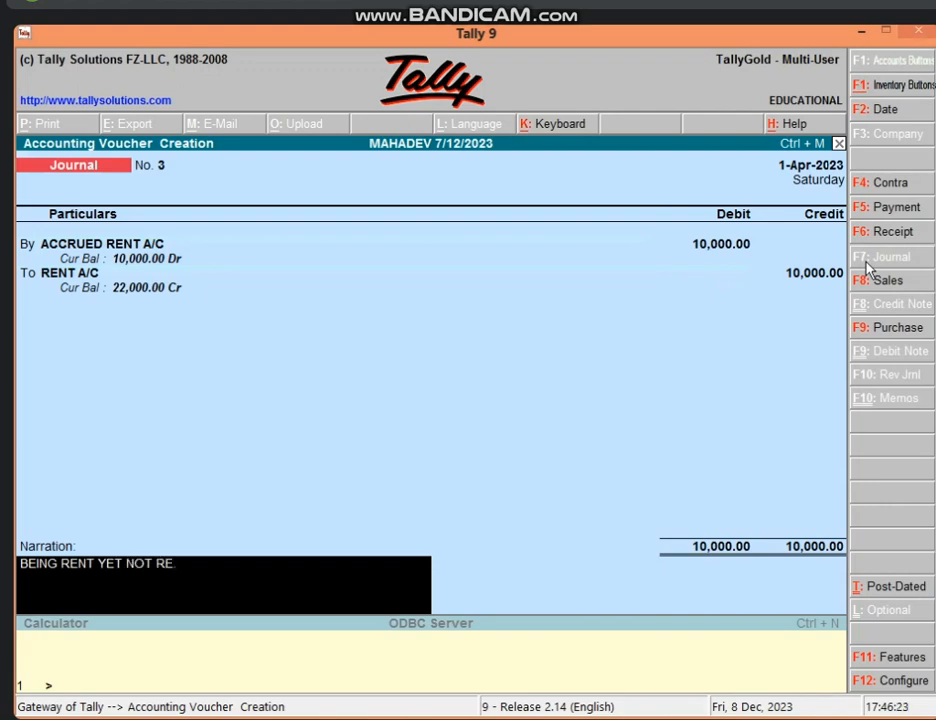
type("C")
key("Return")
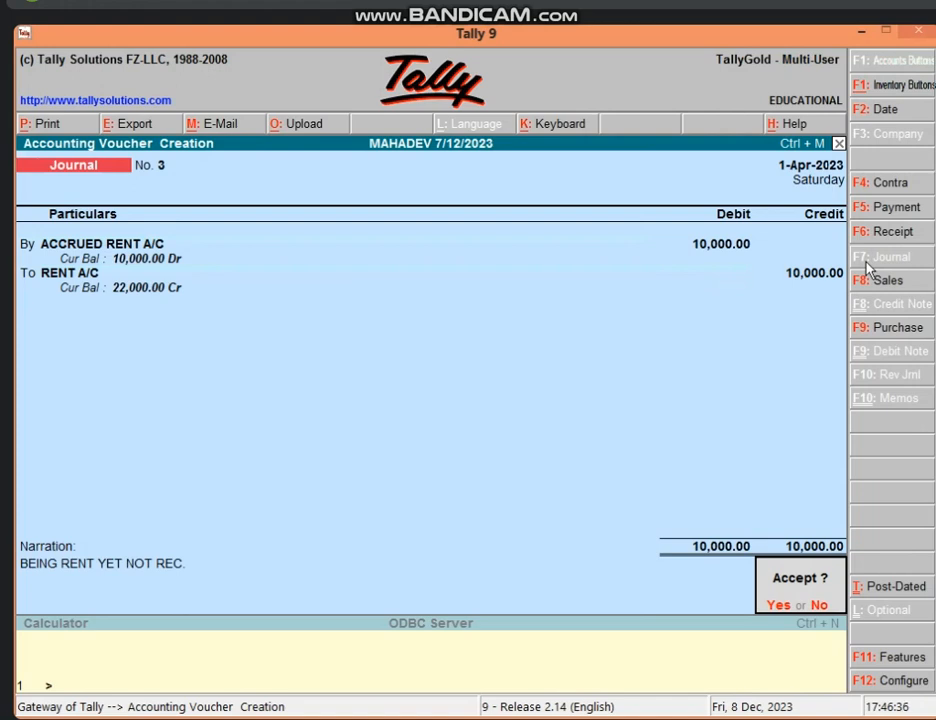
key("Return")
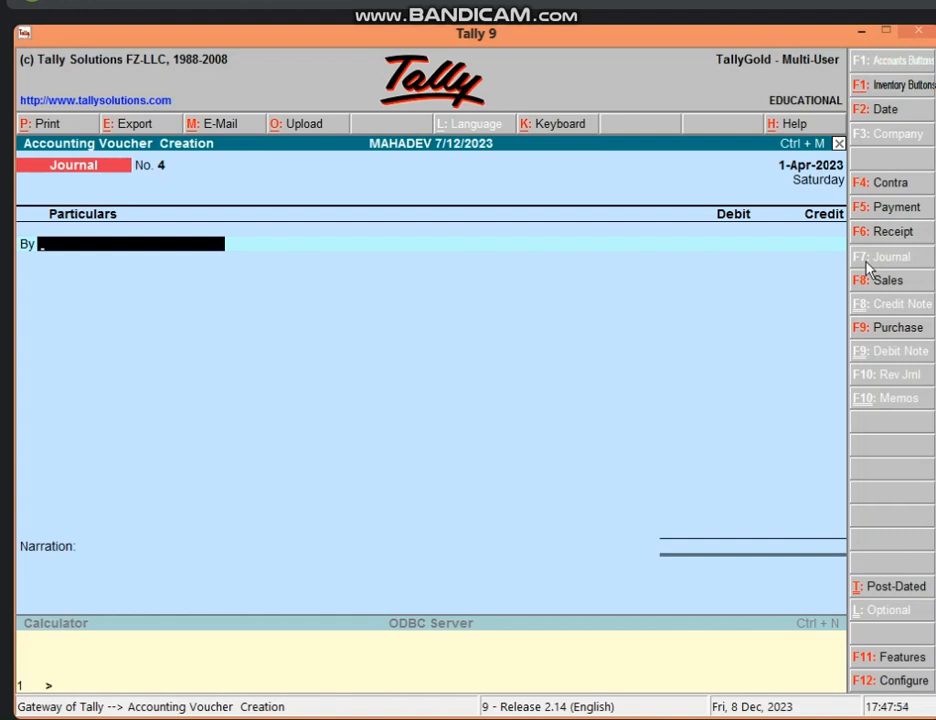
From the new journal voucher's debit line, create the ledger ACCRUED COMM. A/C under Current Assets.
key("alt+c")
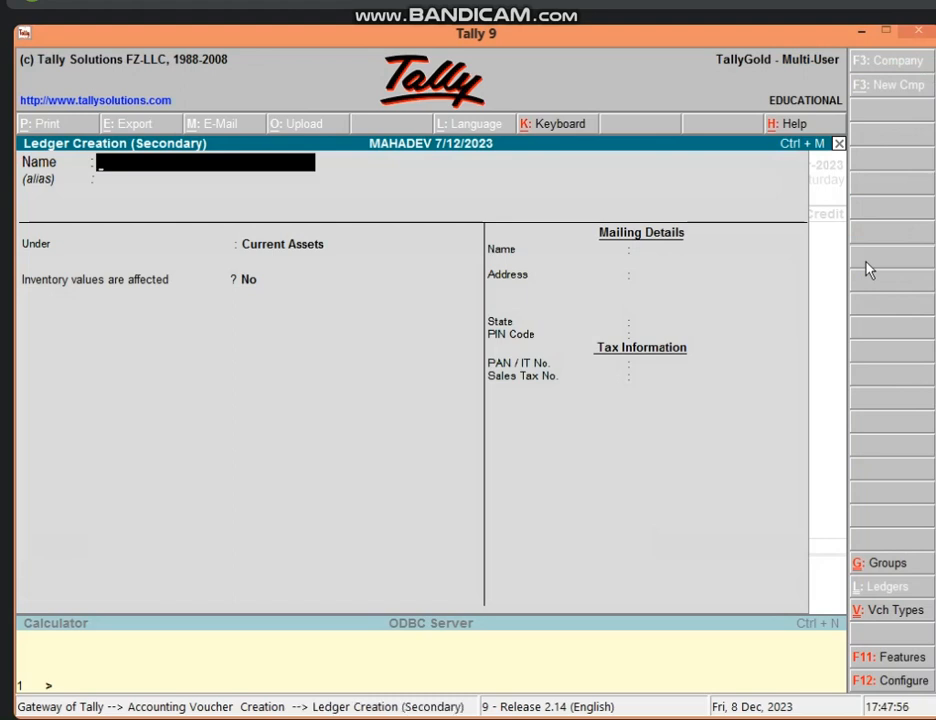
type("ARR")
key("BackSpace")
key("BackSpace")
type("CCRUED")
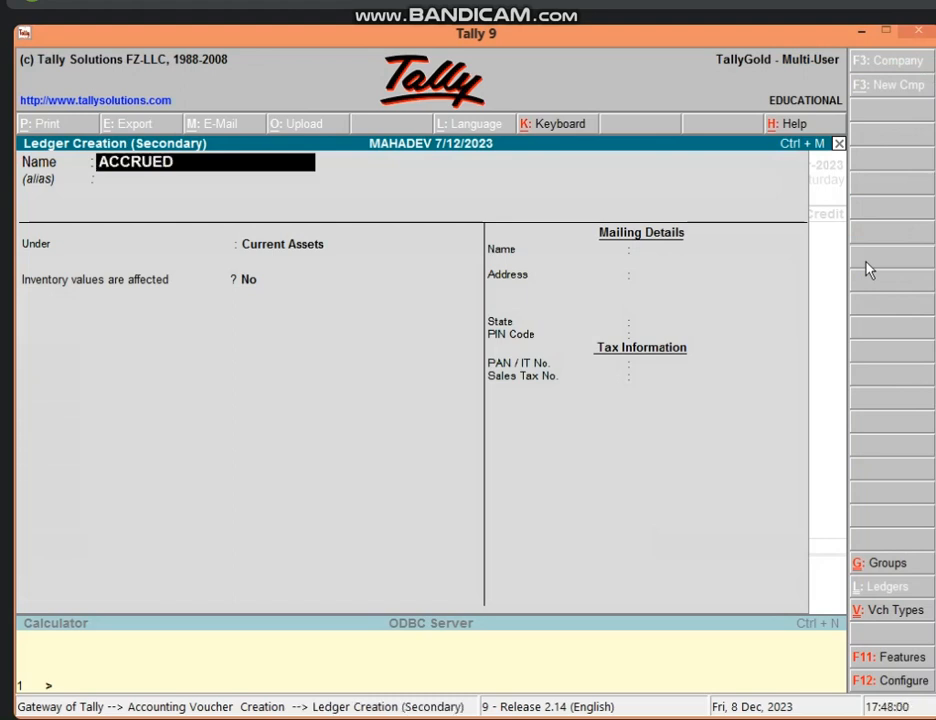
type(" COMM")
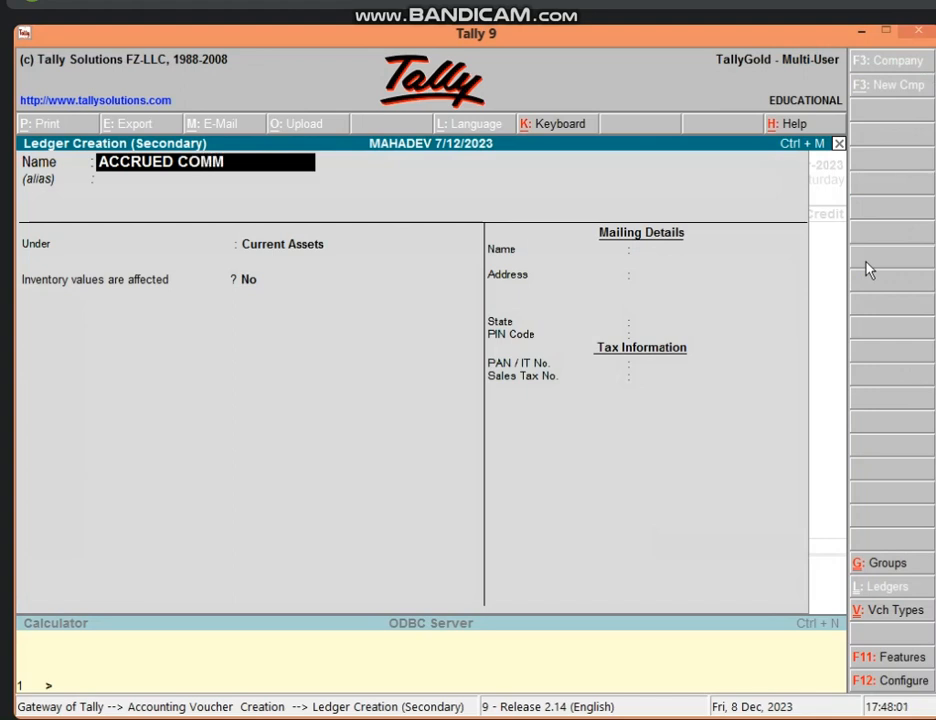
type(". A/C")
key("Return")
key("Return")
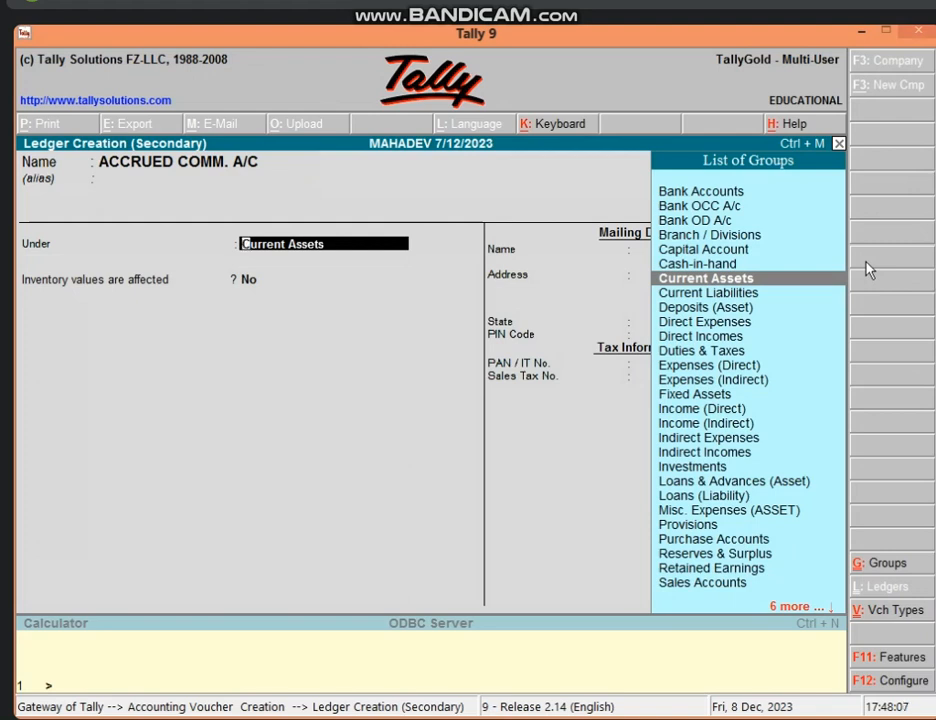
key("Return")
key("Return")
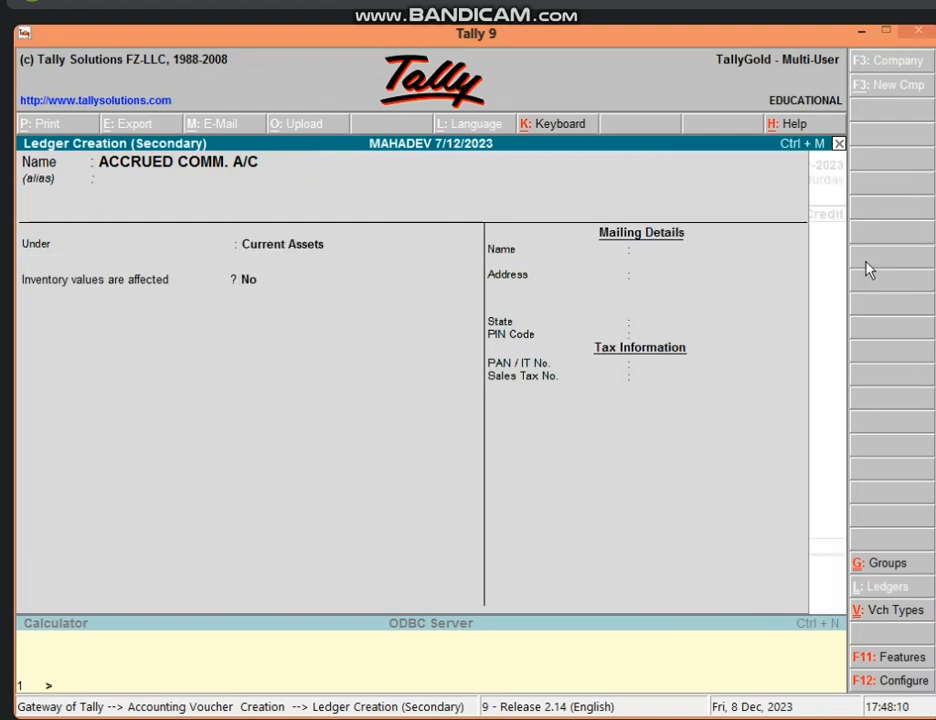
key("Return")
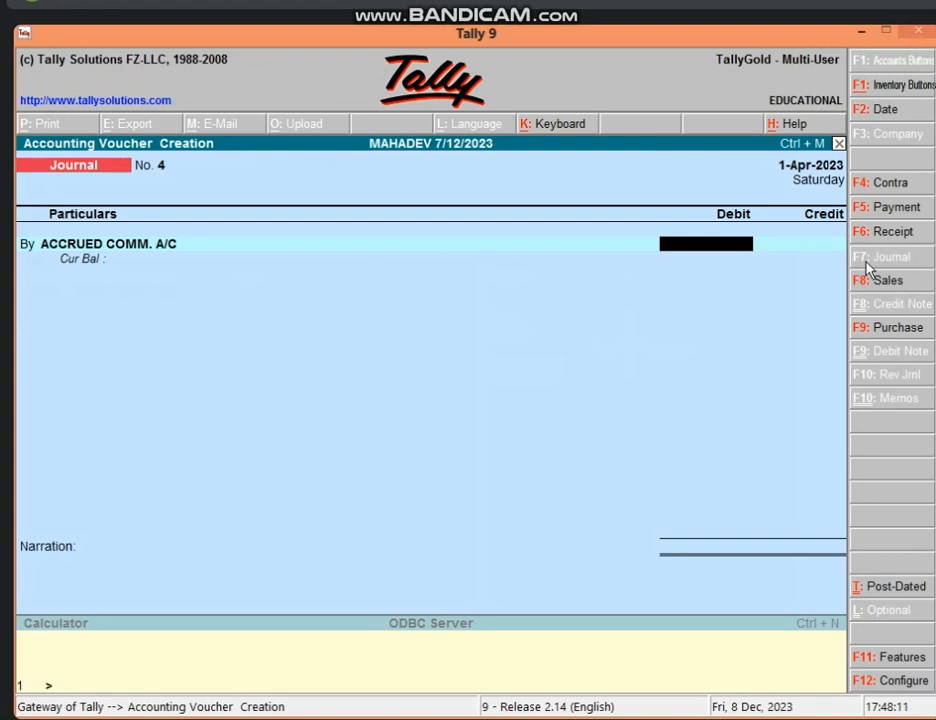
Debit ACCRUED COMM. A/C and credit COMMISSION A/C with 6,000, and save the journal voucher without a narration.
type("6000")
key("Return")
type("C")
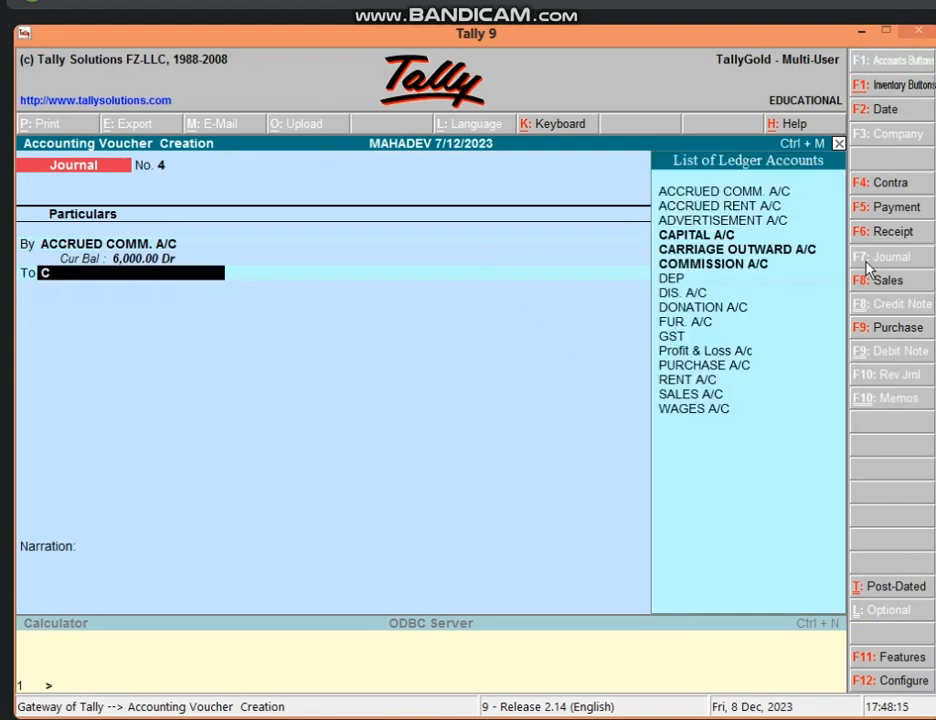
key("Down")
key("Down")
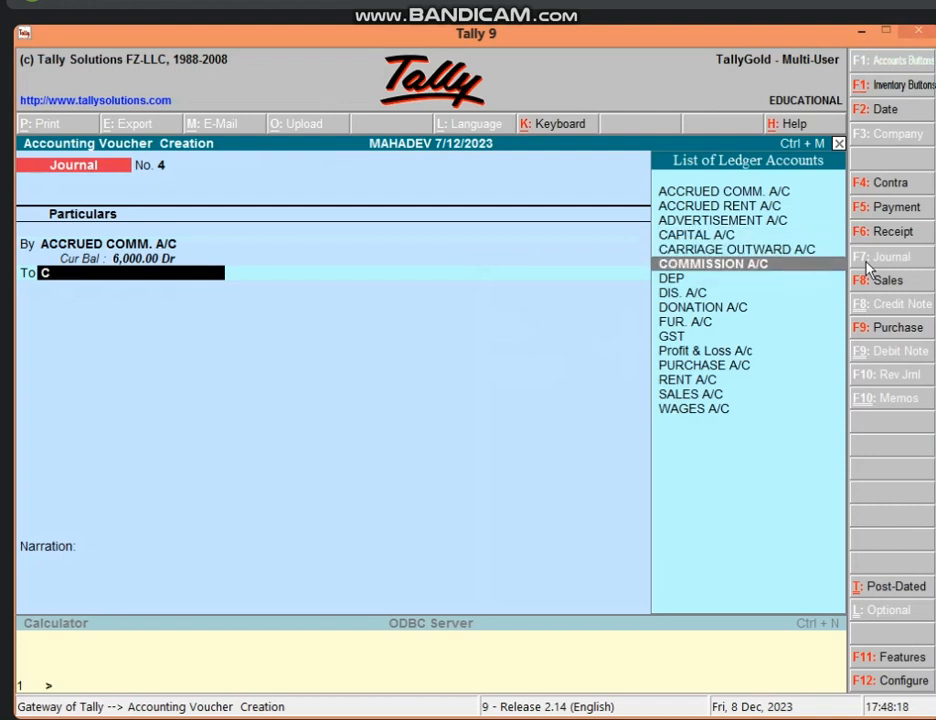
key("Return")
key("Return")
key("Return")
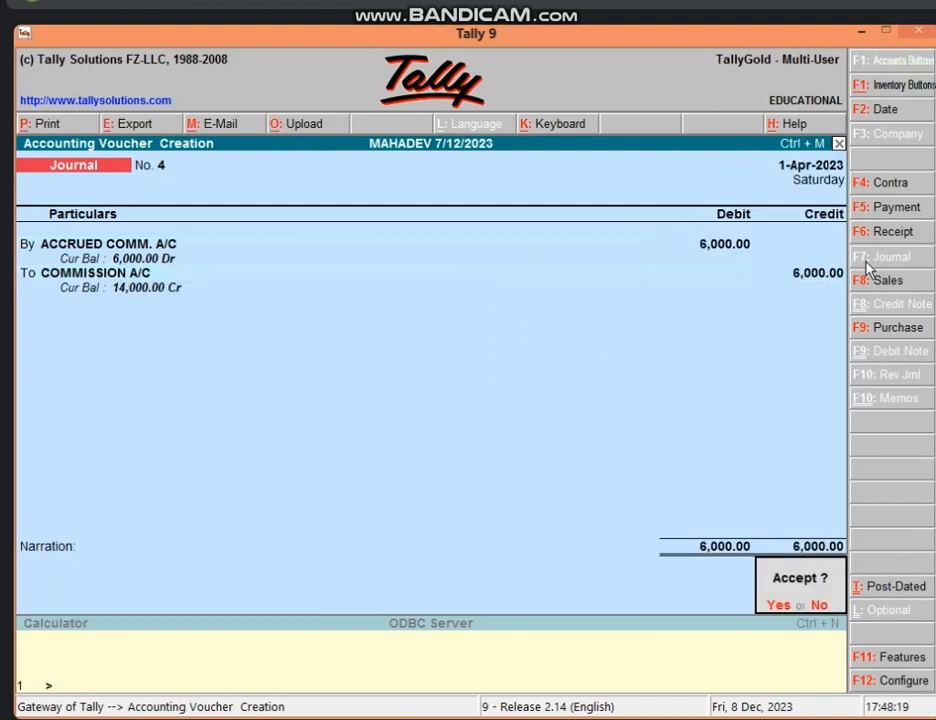
key("Return")
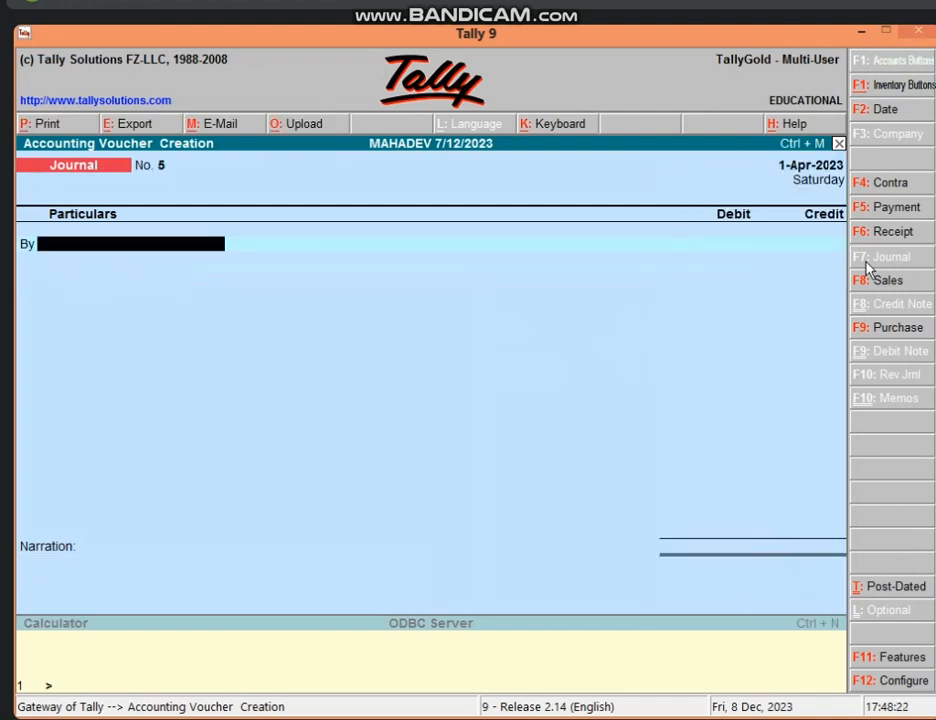